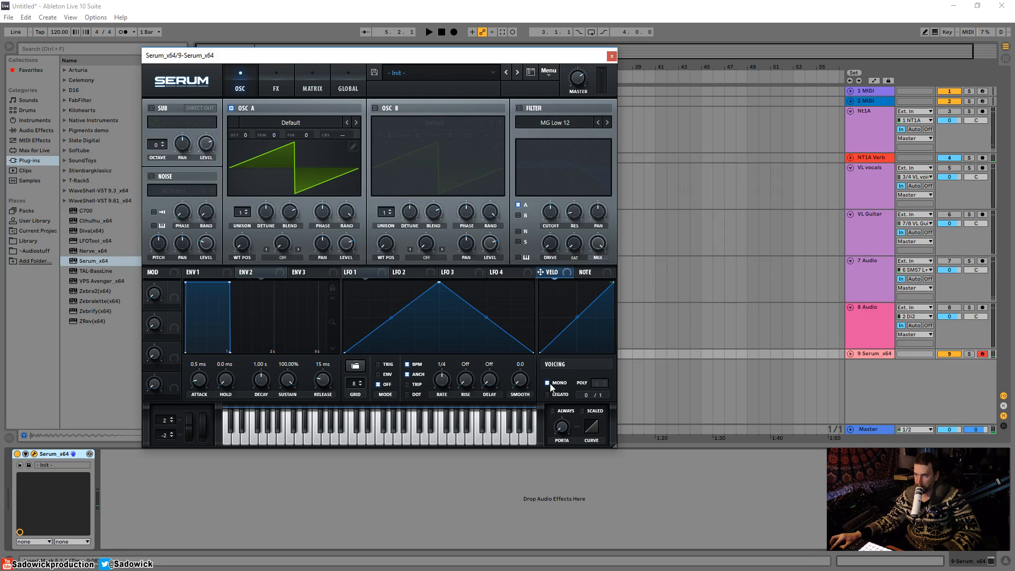
Step: Enable the Phaser in Serum's effects rack and turn its rate down to 0.00 Hz
click(276, 89)
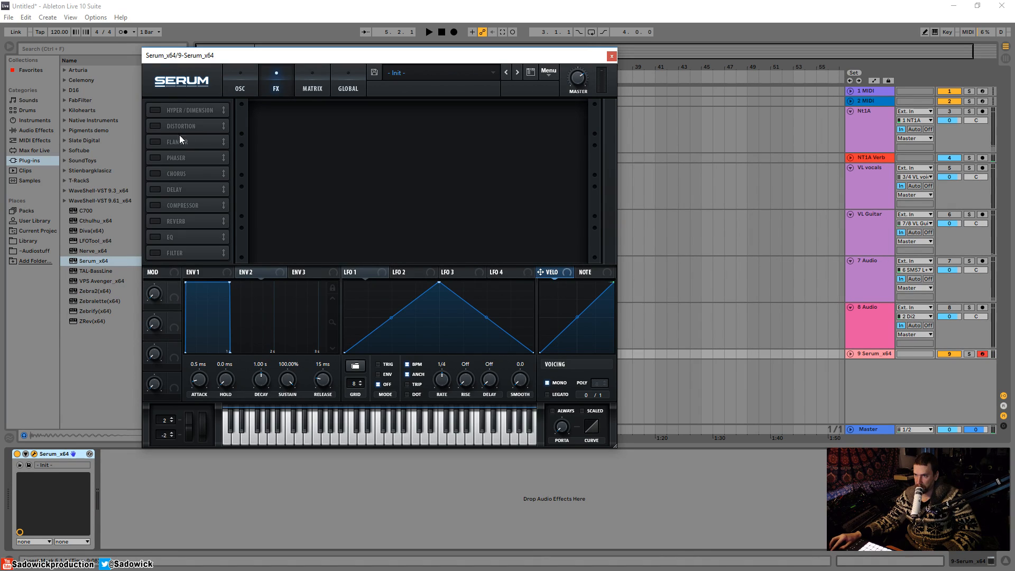
click(156, 157)
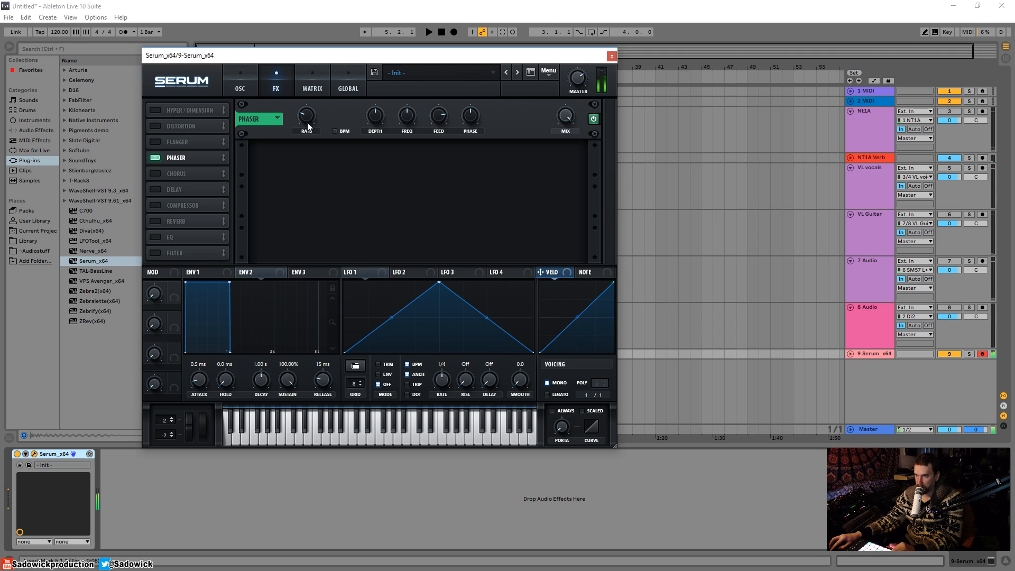
drag(305, 116, 307, 122)
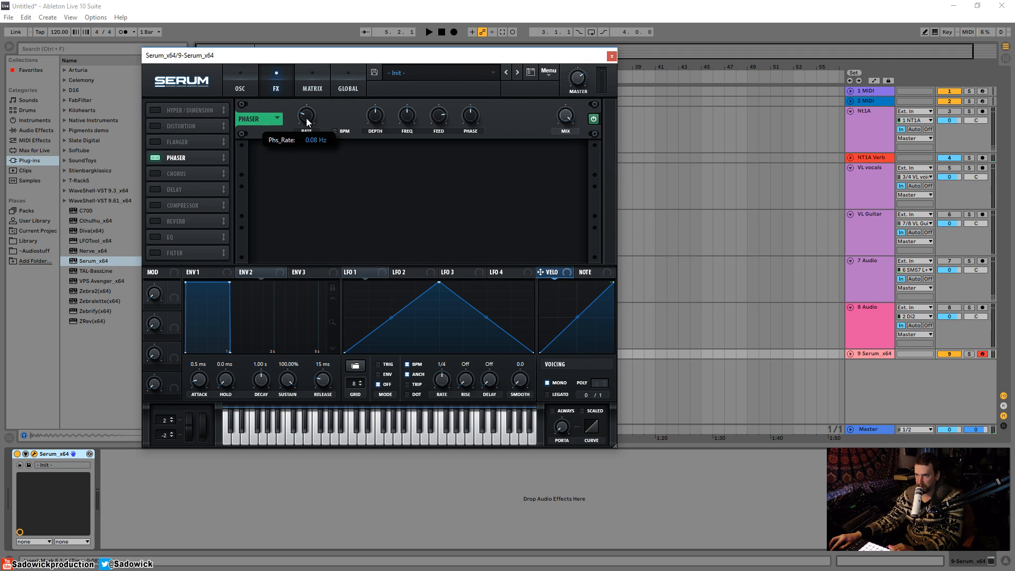
drag(308, 121, 297, 277)
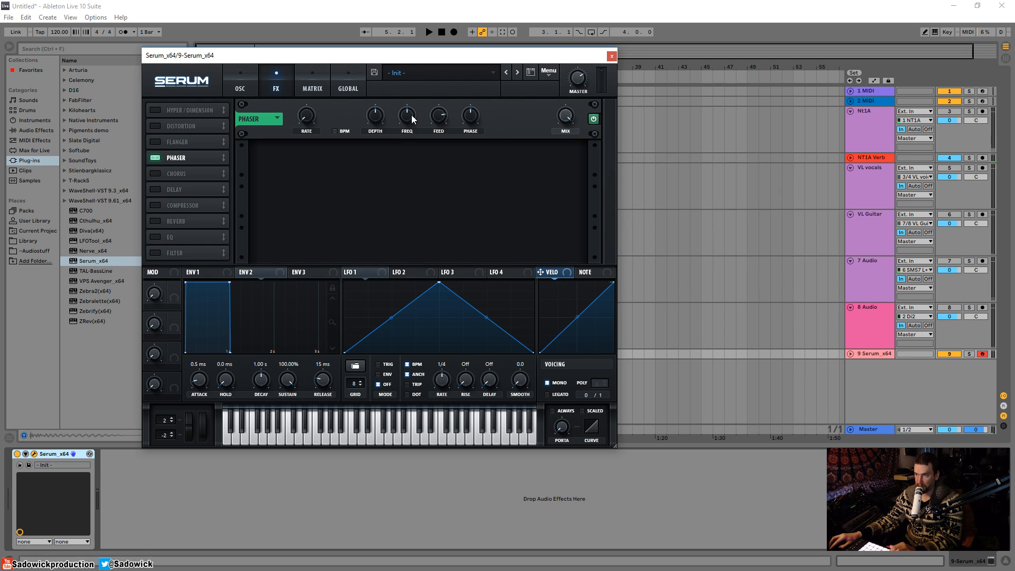
Step: Retune the Phaser frequency to 152 Hz and set its depth to 51%
drag(410, 120, 409, 120)
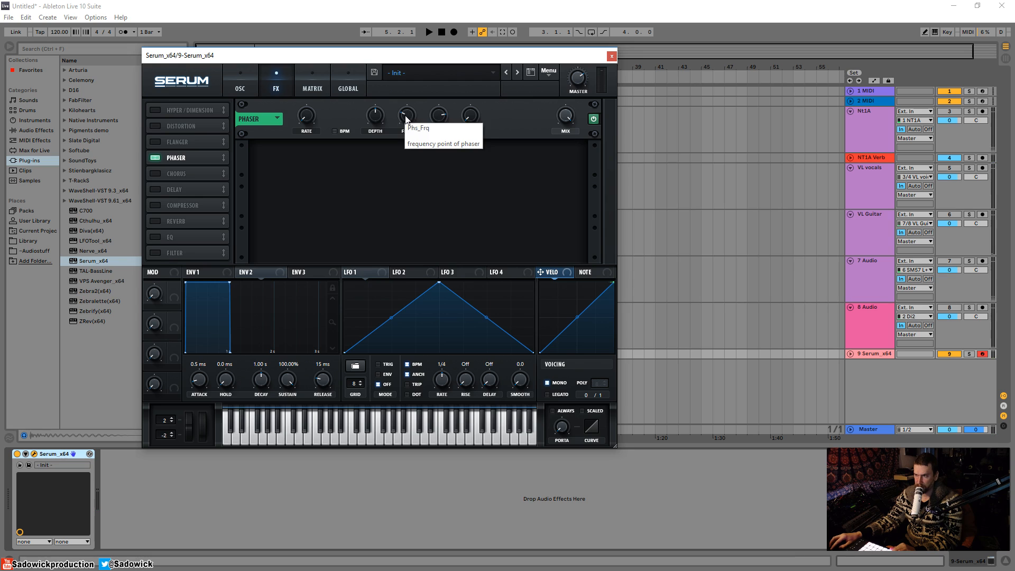
drag(406, 117, 410, 88)
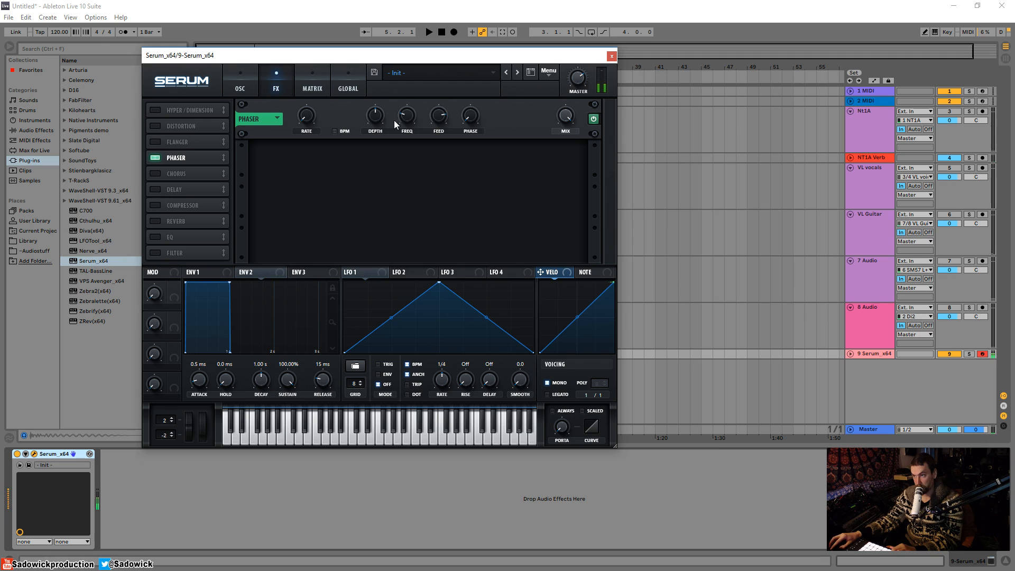
drag(405, 118, 368, 262)
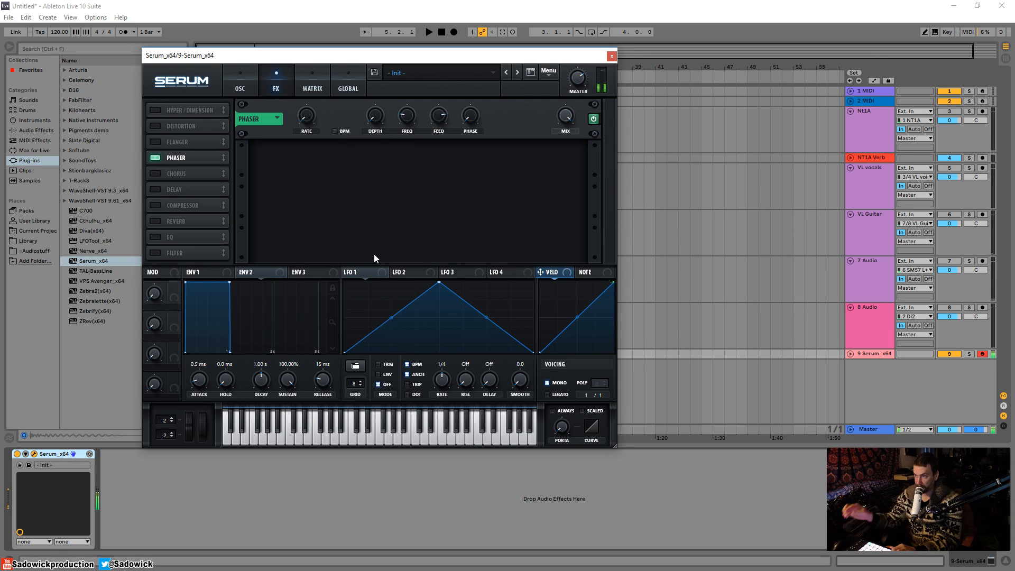
drag(376, 115, 374, 67)
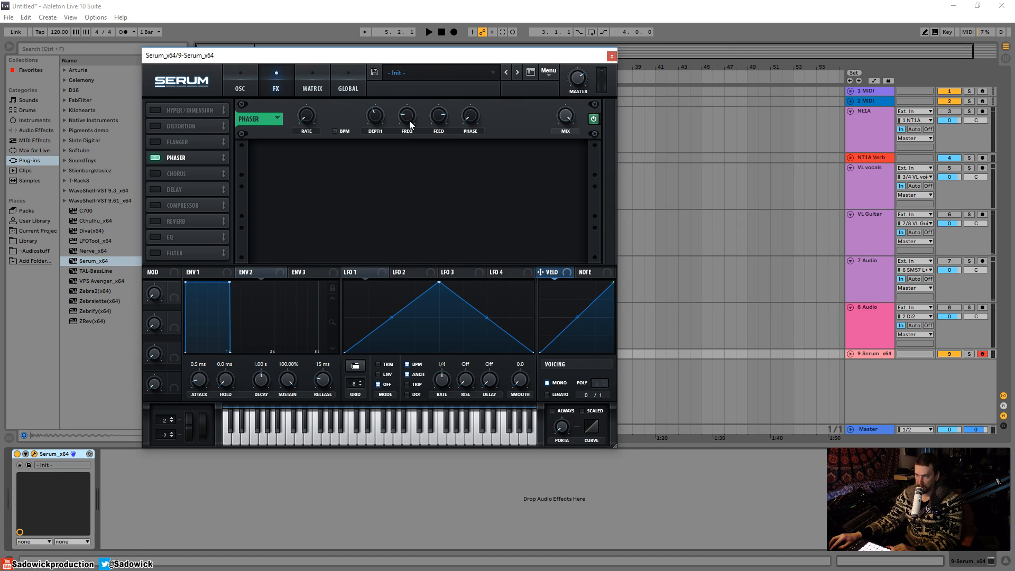
drag(410, 125, 420, 94)
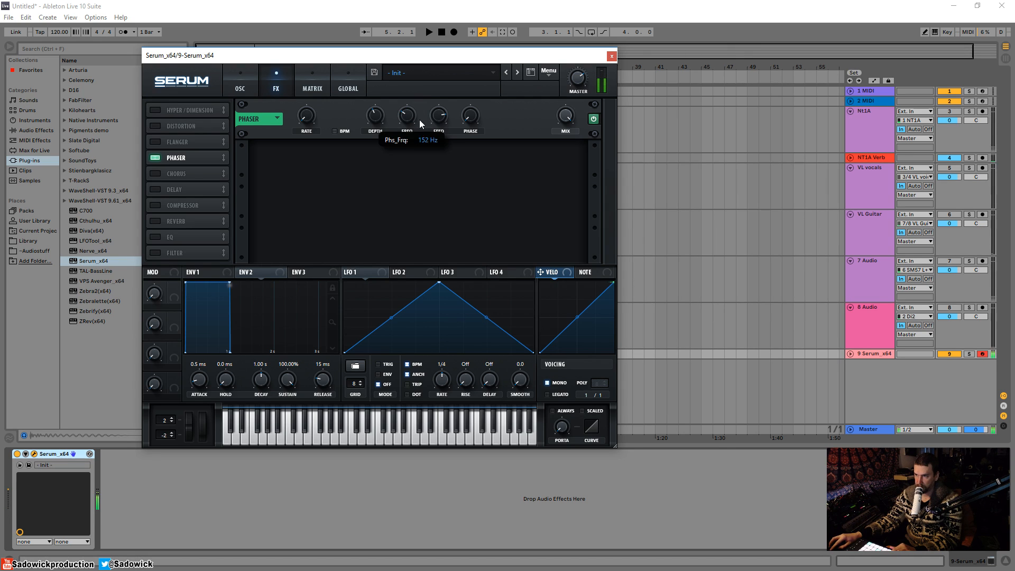
drag(376, 135, 384, 110)
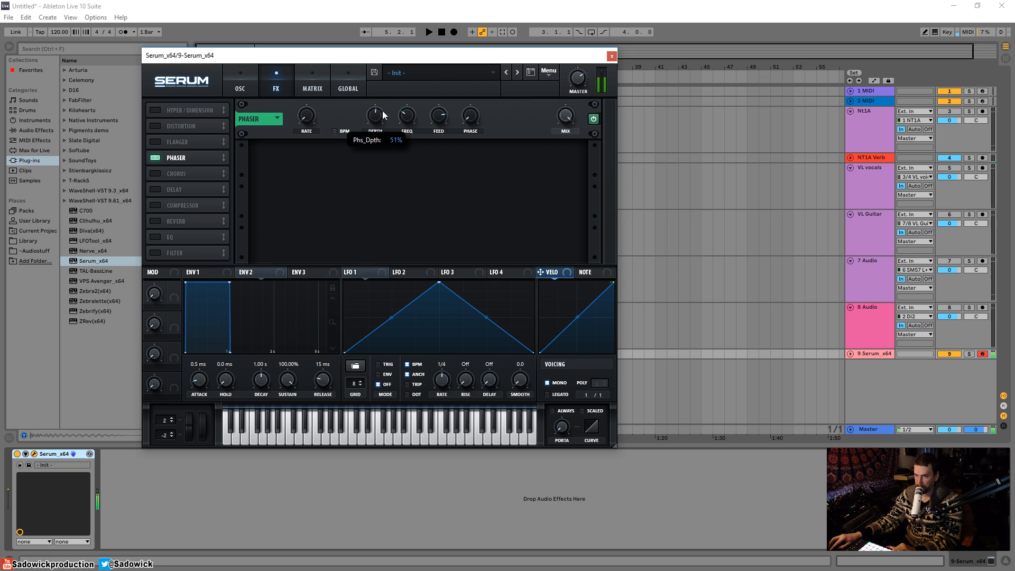
Step: Add a Tube distortion with raised drive after the Phaser, retuning the Phaser to 112 Hz
click(156, 127)
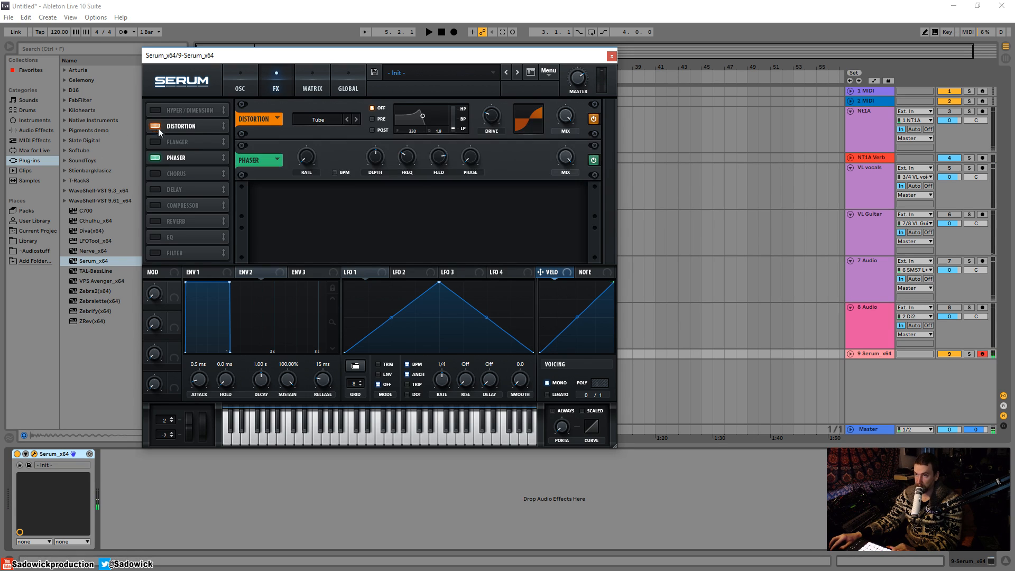
drag(157, 128, 200, 157)
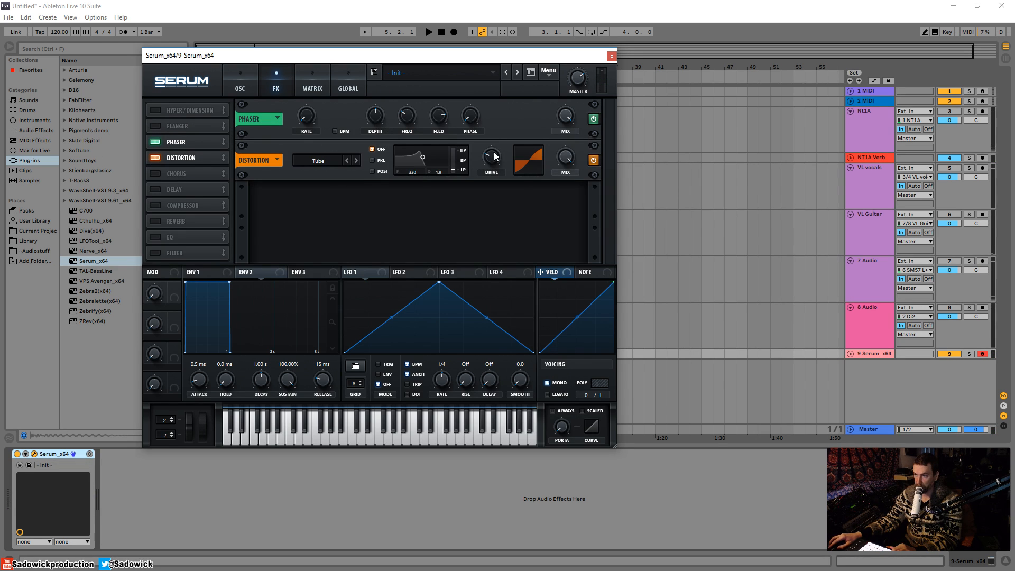
drag(495, 159, 499, 95)
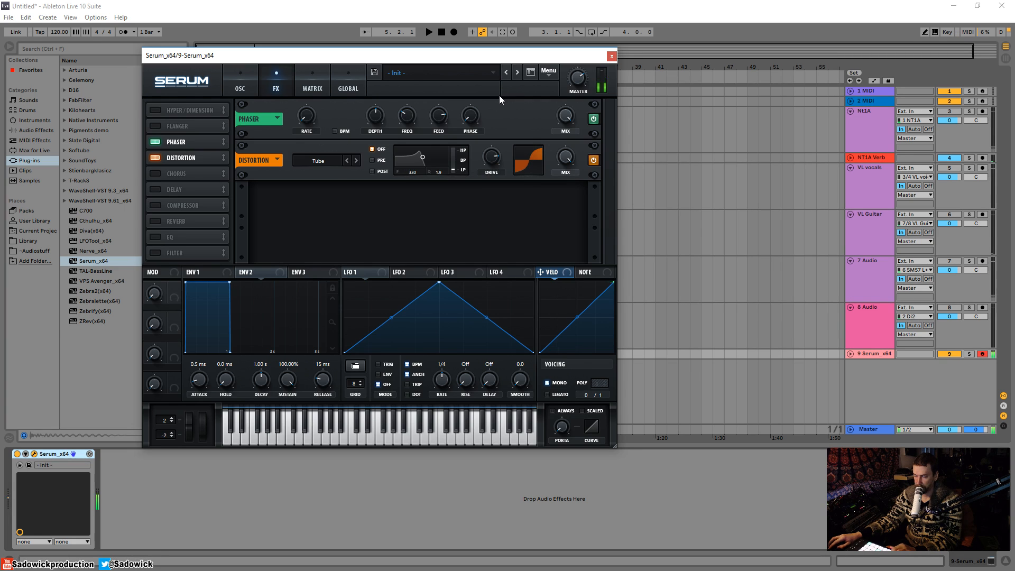
mouse_move(409, 115)
mouse_down()
mouse_move(418, 93)
mouse_move(414, 114)
mouse_up()
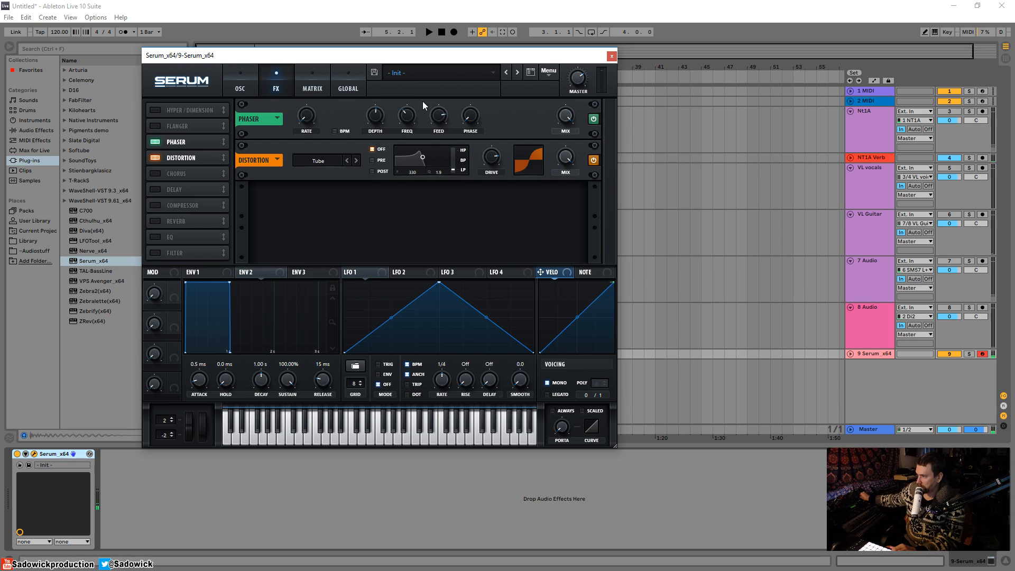
drag(404, 116, 403, 118)
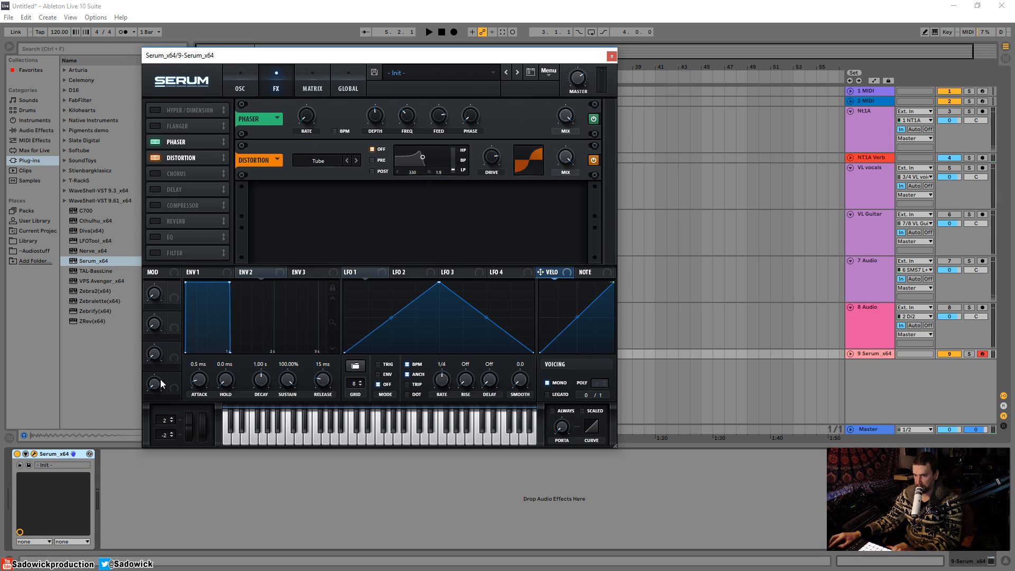
Step: Switch on the sub oscillator with its second waveform shape, toggling it to compare
click(253, 85)
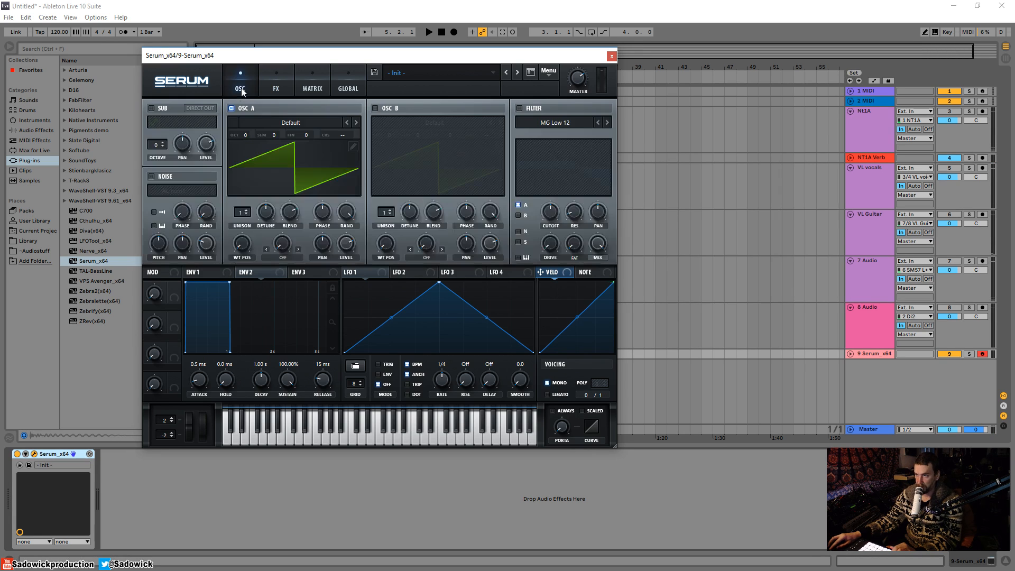
click(151, 109)
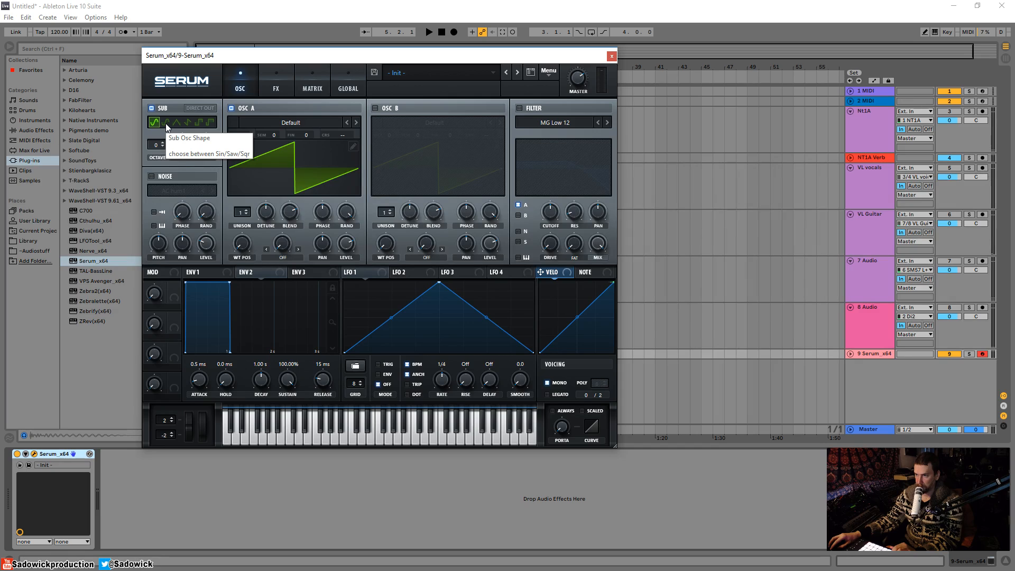
click(166, 123)
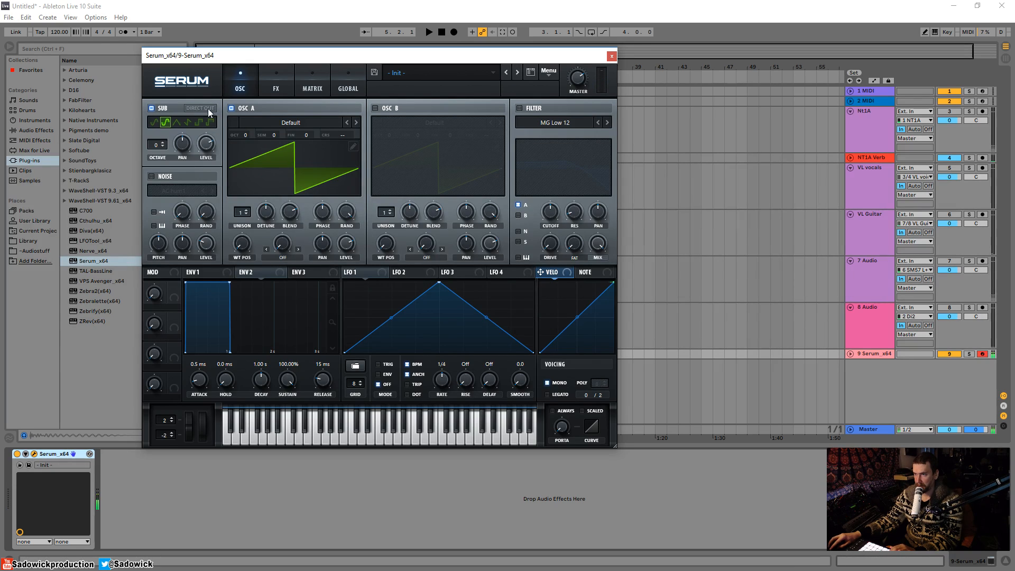
click(277, 79)
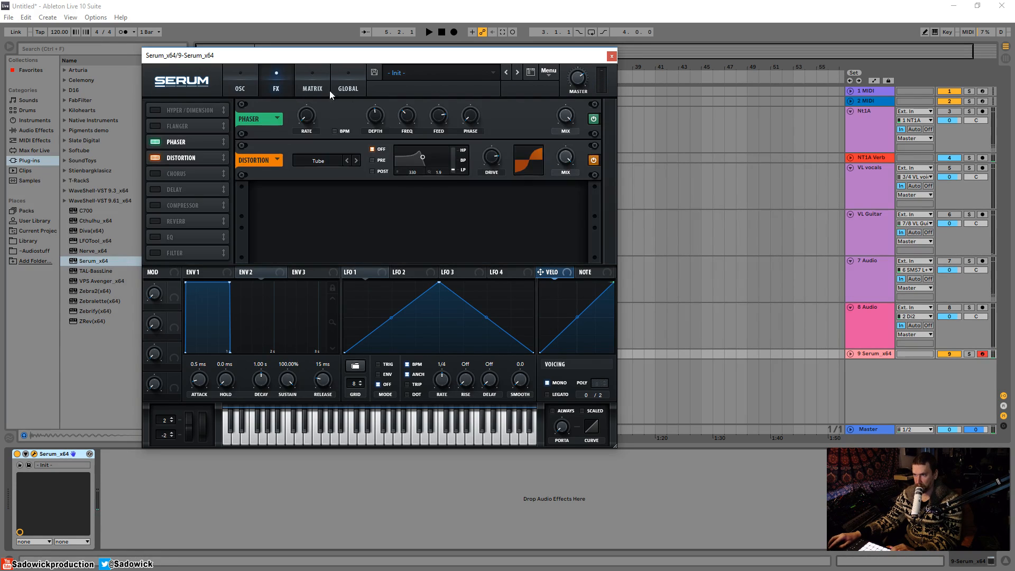
click(249, 81)
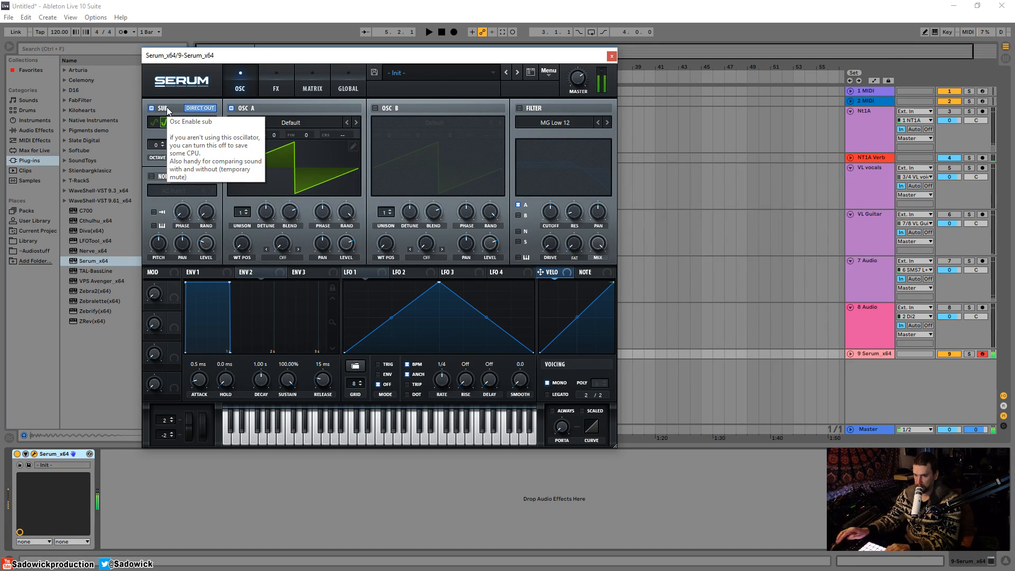
click(152, 109)
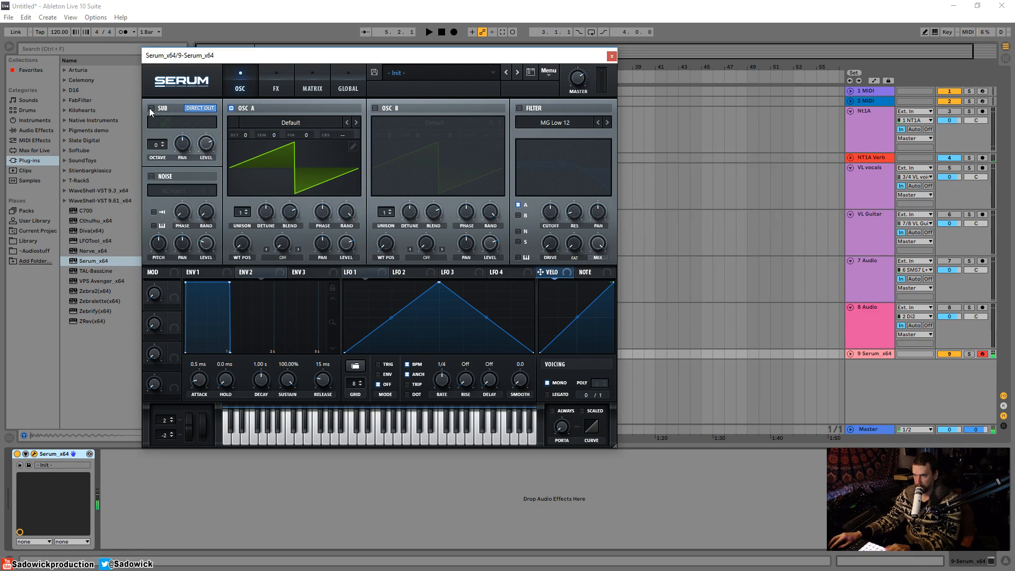
click(149, 108)
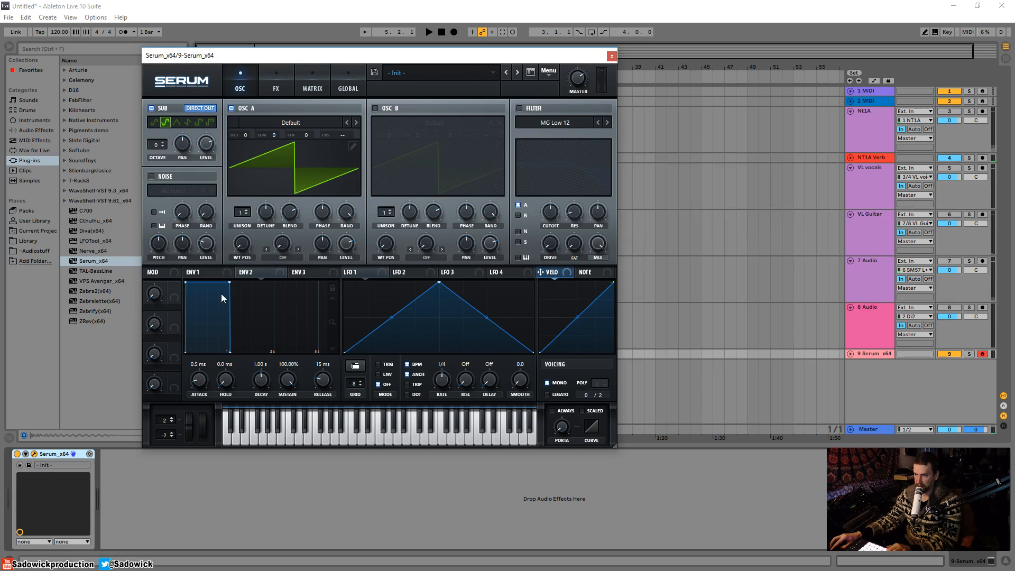
Step: Lower Env 1 sustain to -4.2 dB and enable the MG Low 12 filter, cutoff near 3173 Hz
mouse_move(231, 284)
mouse_down()
mouse_move(201, 307)
mouse_move(242, 310)
mouse_move(223, 309)
mouse_move(229, 302)
mouse_move(196, 324)
mouse_move(227, 295)
mouse_up()
double_click(223, 309)
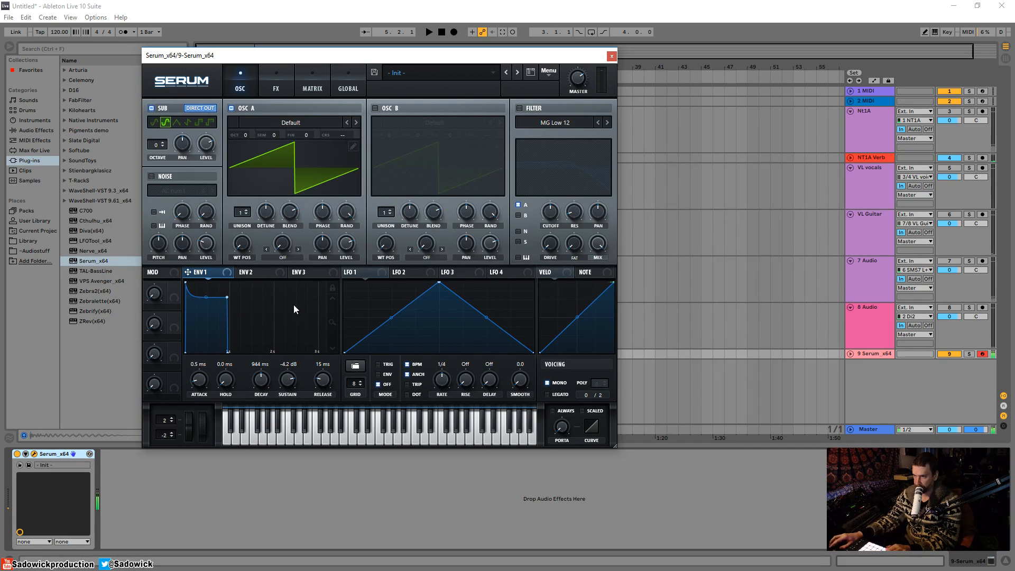
click(249, 272)
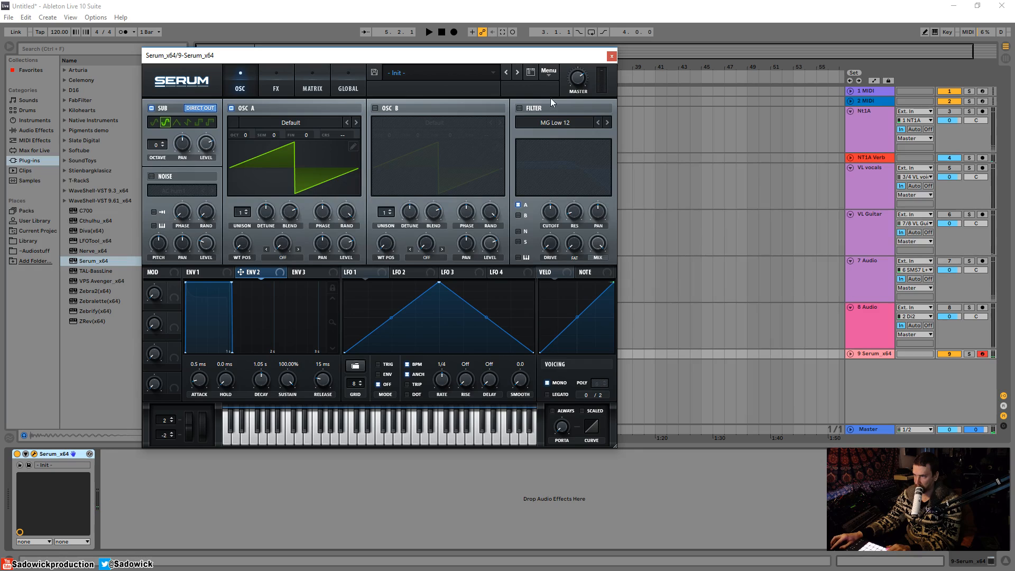
click(519, 108)
mouse_move(550, 218)
mouse_down()
mouse_move(550, 188)
mouse_move(551, 224)
mouse_move(556, 199)
mouse_up()
Step: Route Env 2 to the filter drive and shape it to 835 ms decay, 0% sustain
drag(551, 247, 553, 227)
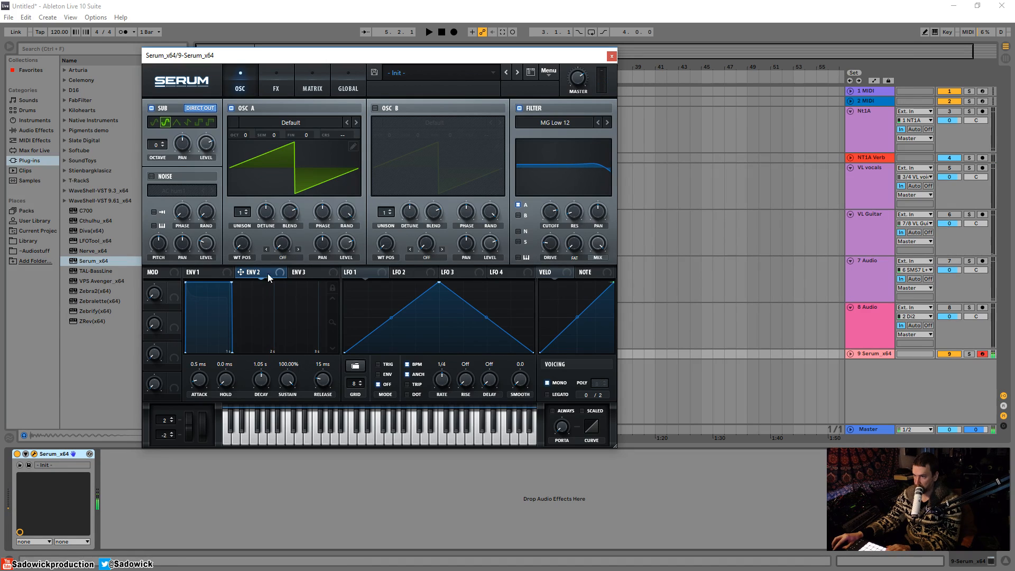
drag(277, 273, 538, 249)
drag(231, 283, 216, 312)
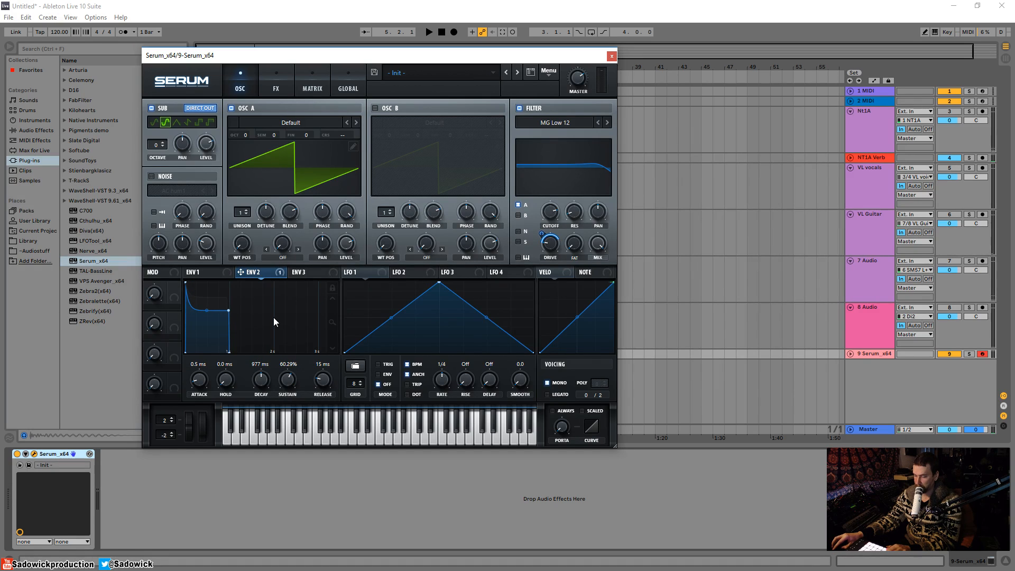
drag(229, 311, 225, 356)
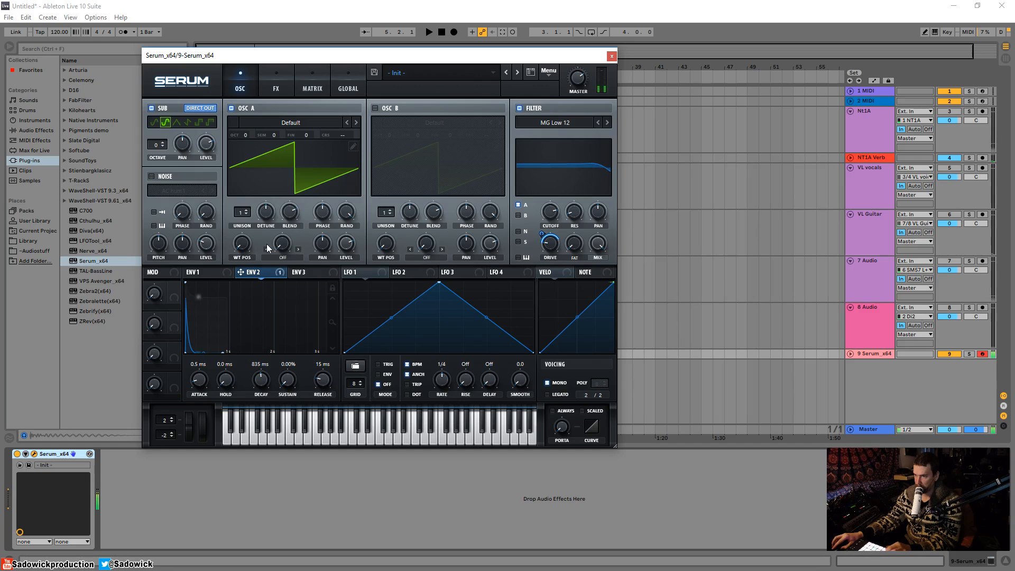
Step: Route Env 2 to the filter cutoff, raising the cutoff and setting the modulation depth
drag(241, 272, 551, 212)
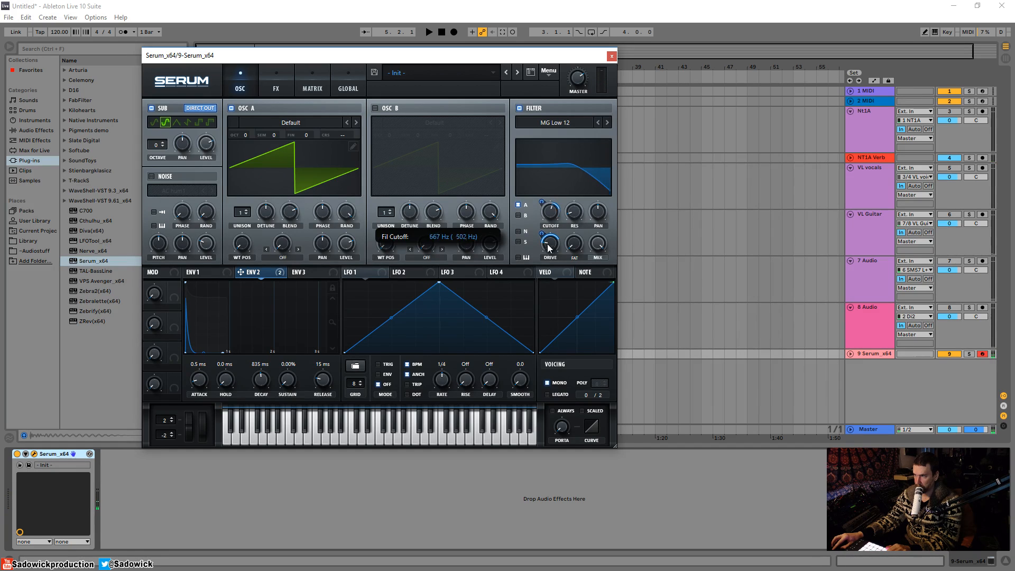
drag(547, 248, 547, 238)
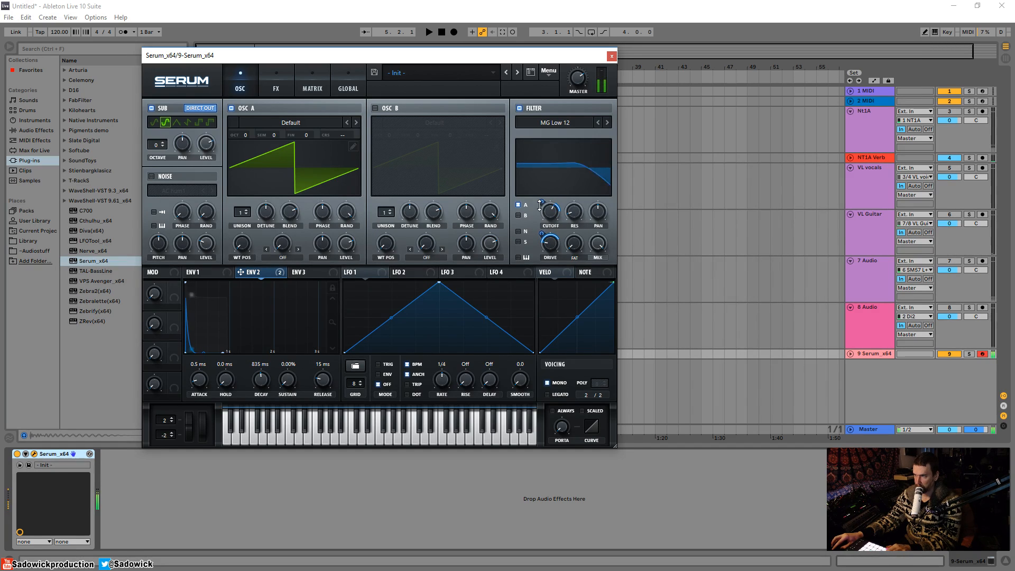
drag(541, 203, 548, 200)
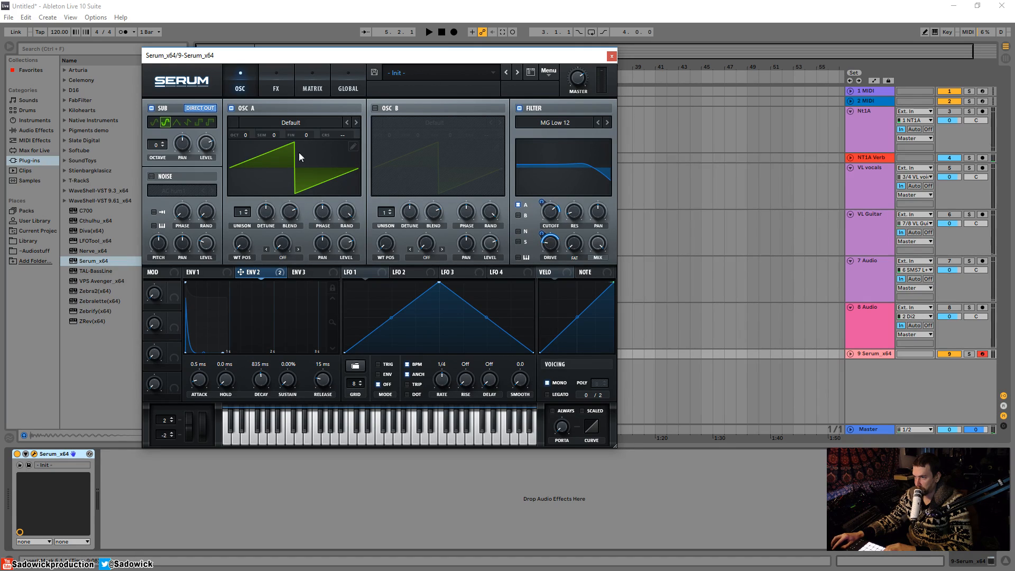
Step: Lower Osc A level to about 69% and raise the Tube distortion drive to 79%
drag(352, 241, 351, 255)
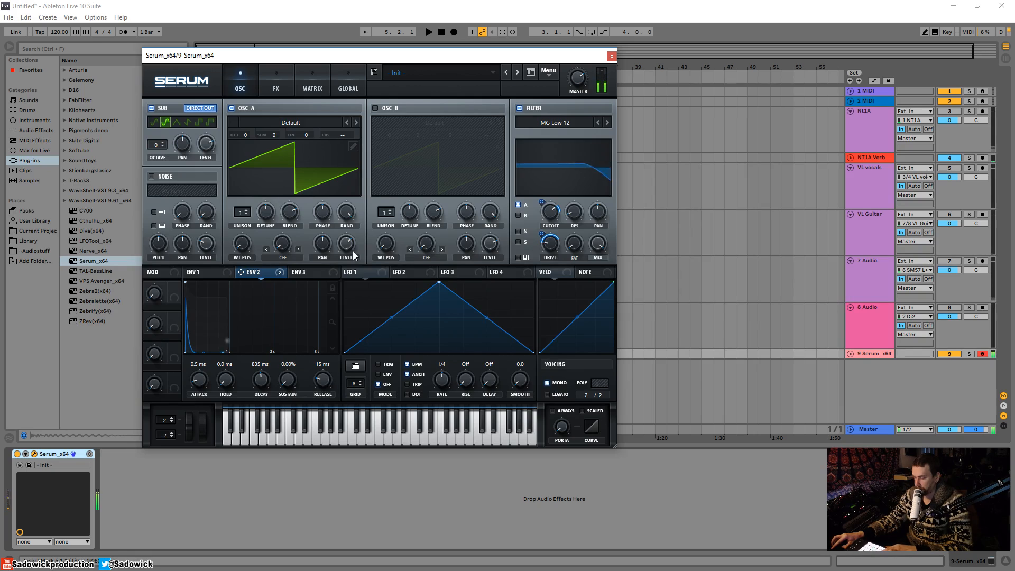
click(276, 88)
mouse_move(491, 158)
mouse_down()
mouse_move(493, 133)
mouse_move(494, 153)
mouse_up()
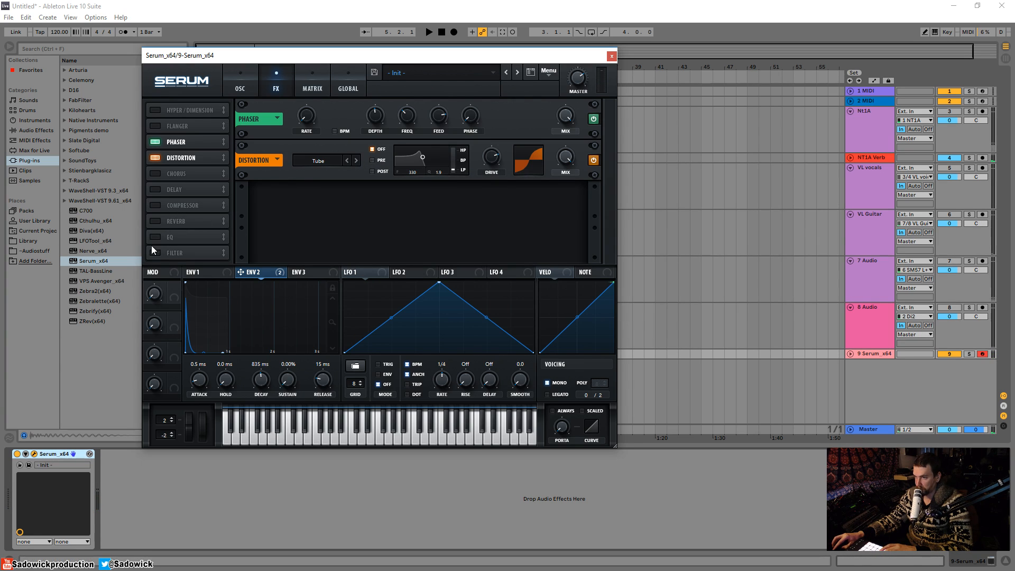
click(155, 205)
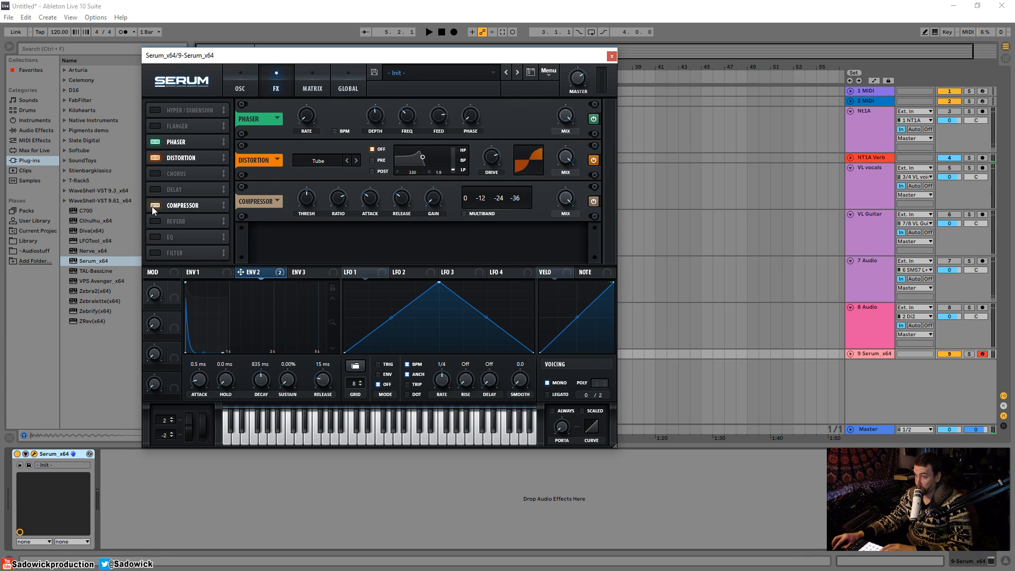
click(465, 214)
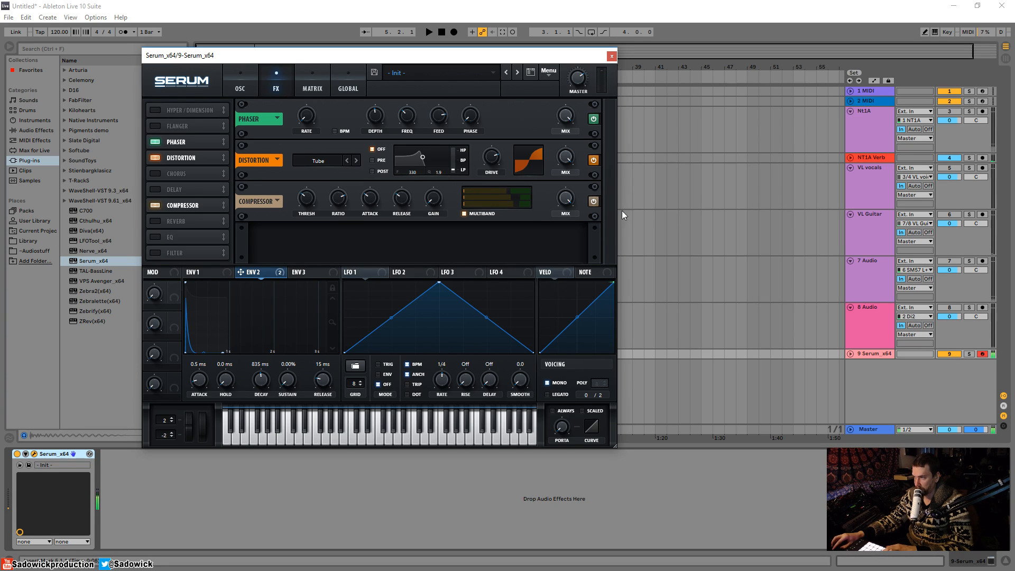
click(157, 207)
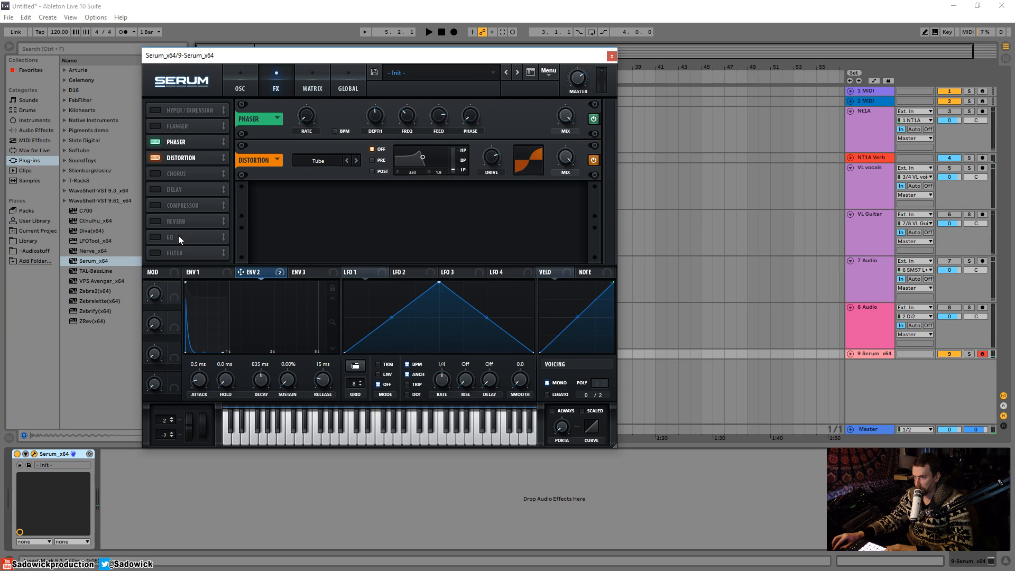
Step: Add an EQ after the distortion with its low band as a -24 dB peak near 244 Hz
click(156, 238)
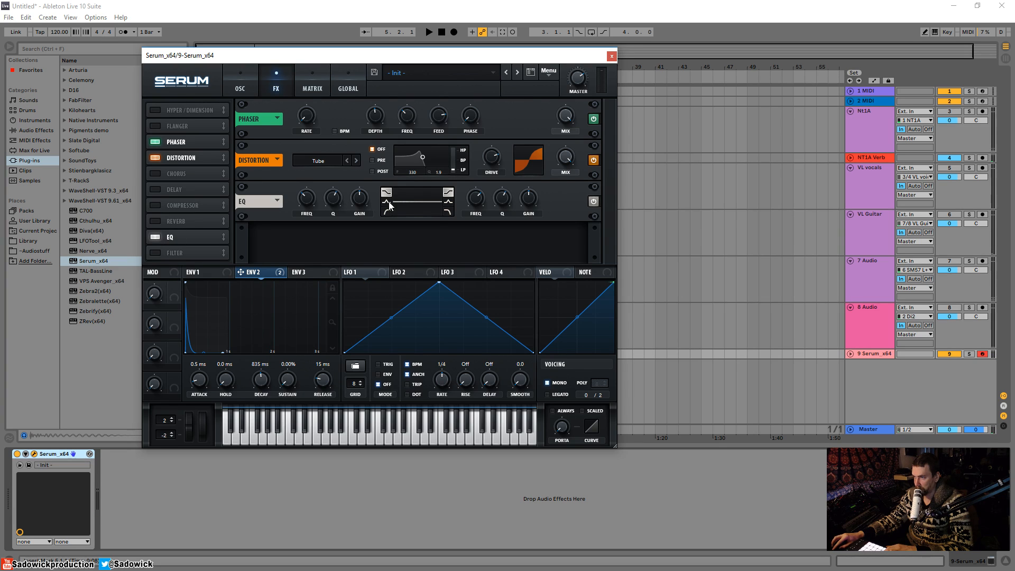
click(390, 205)
mouse_move(362, 193)
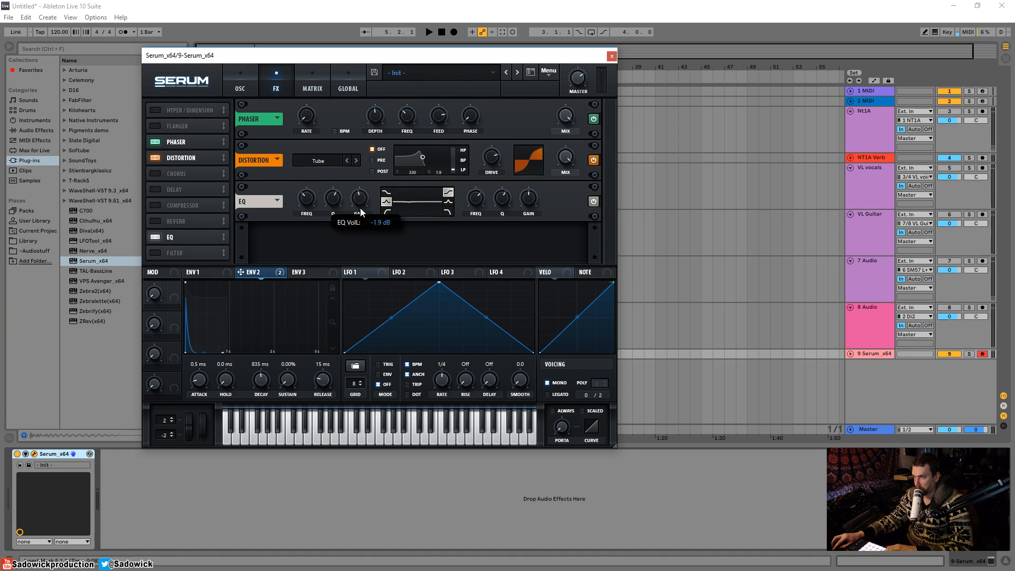
drag(360, 261, 360, 263)
mouse_move(307, 195)
mouse_down()
mouse_move(306, 185)
mouse_move(307, 194)
mouse_up()
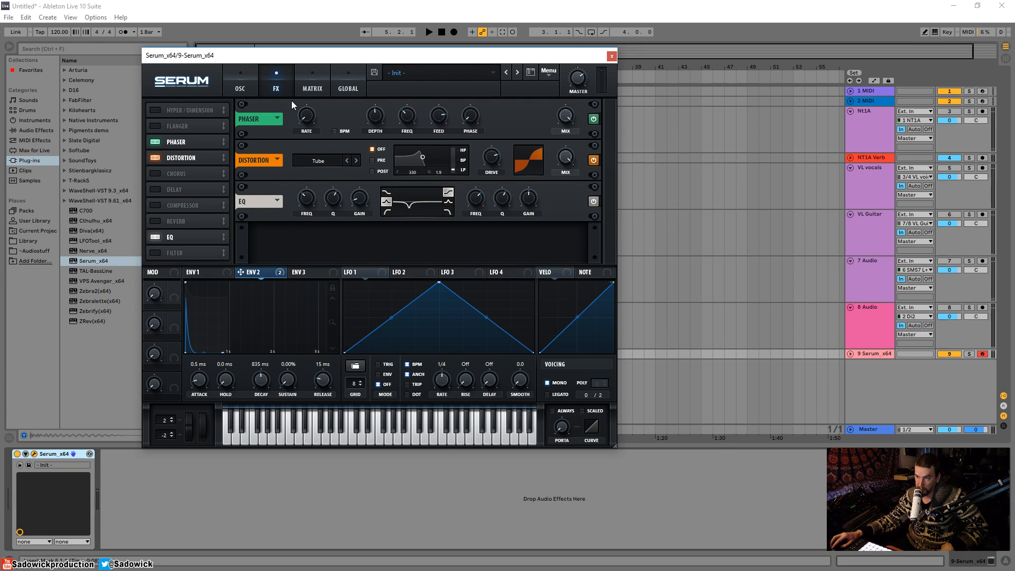
Step: Insert Ableton's EQ Eight after Serum on the track from the Audio Effects browser
drag(521, 58, 652, 68)
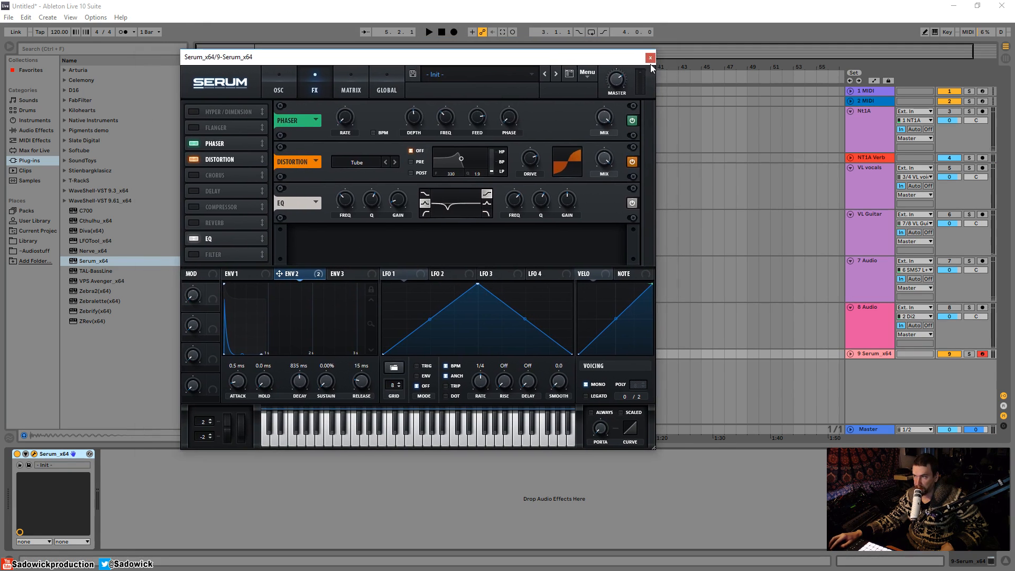
click(32, 131)
drag(105, 194, 123, 479)
drag(223, 499, 258, 500)
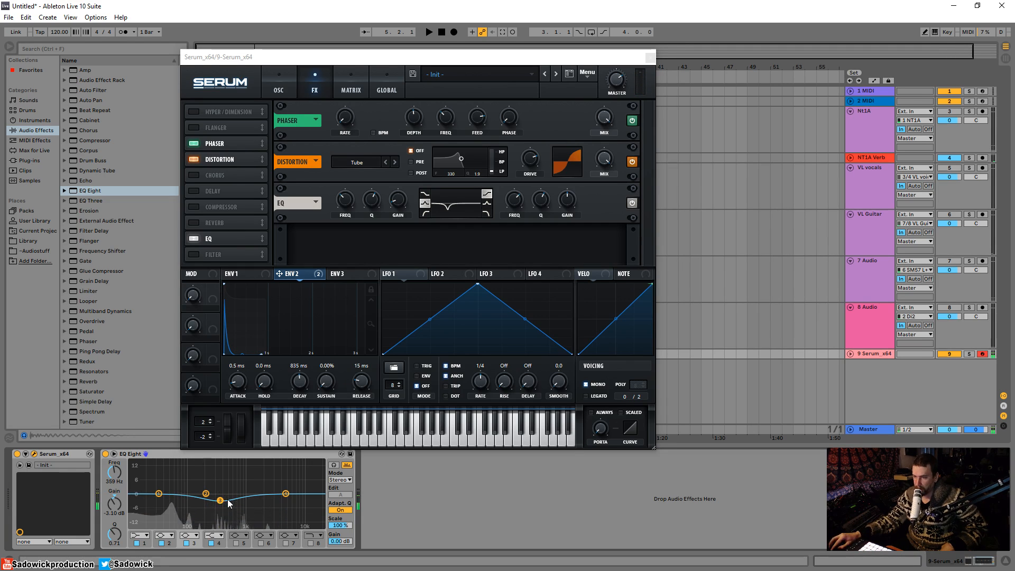
Step: Boost EQ Eight by 5.83 dB at 667 Hz and flatten the dip in Serum's EQ
drag(220, 501, 198, 501)
drag(286, 494, 236, 481)
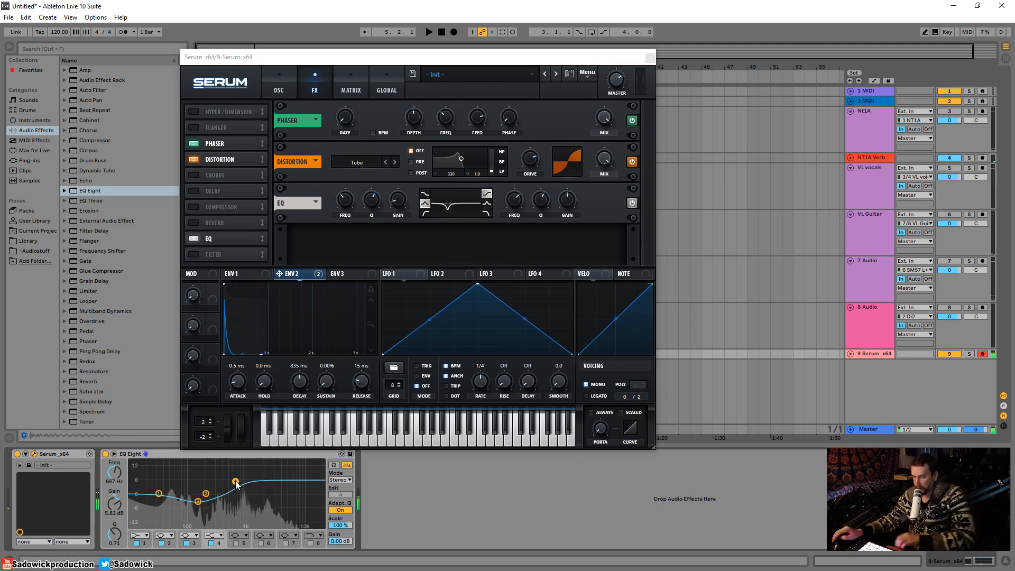
drag(400, 200, 405, 161)
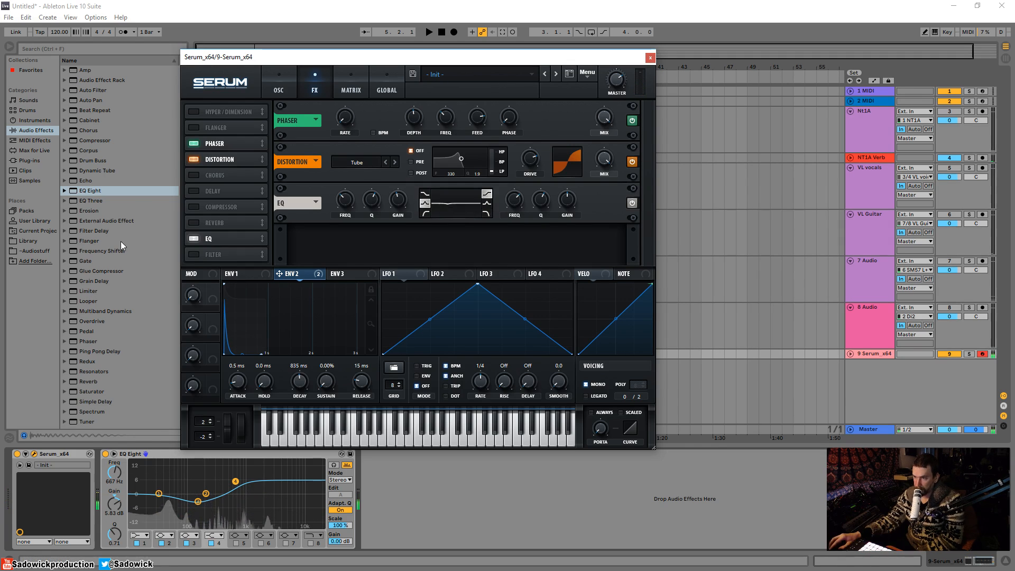
Step: Add an MG Low 6 FX filter with Env 3 modulating its cutoff, checked in the Matrix
click(194, 254)
click(334, 277)
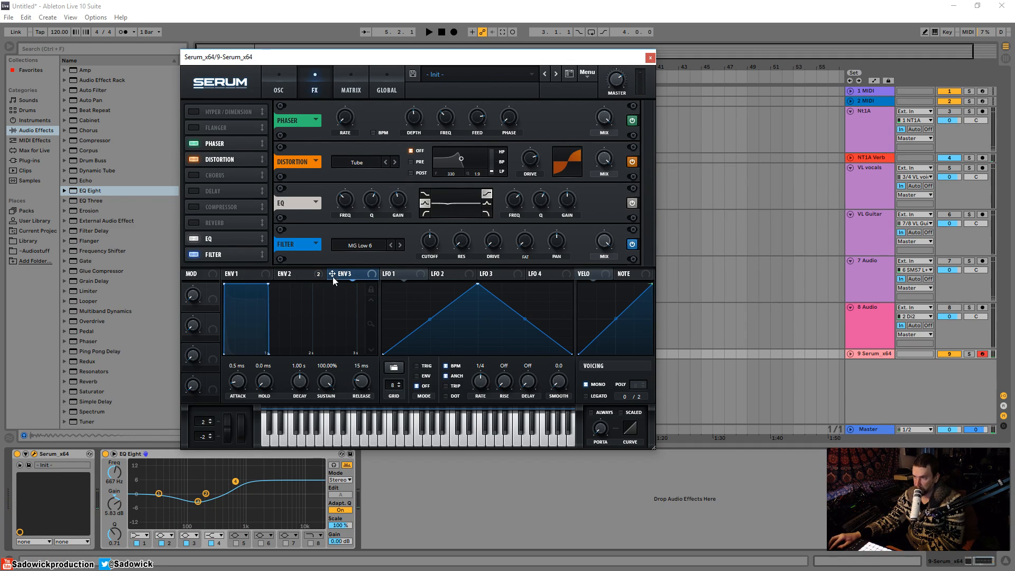
drag(417, 246, 437, 259)
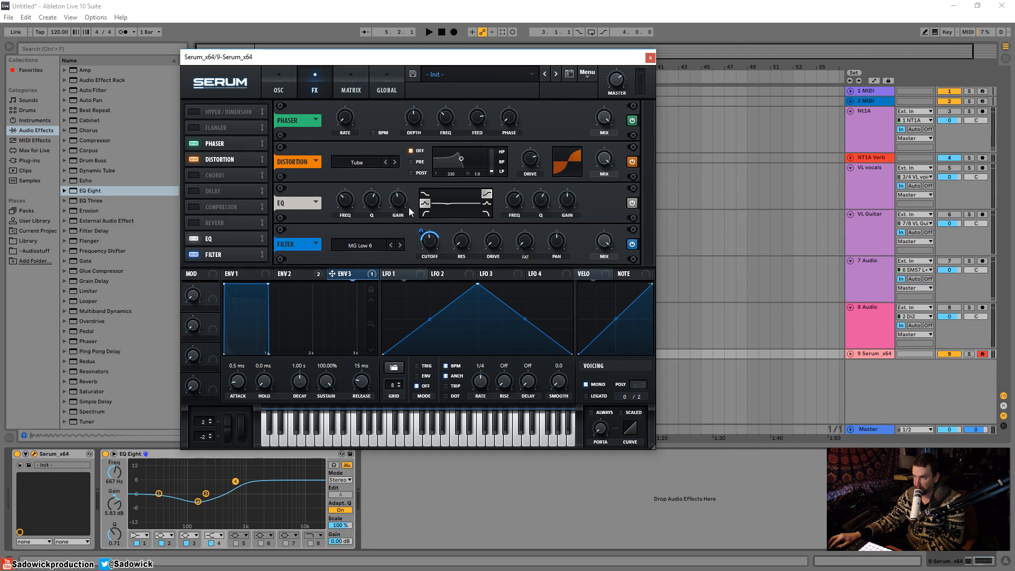
click(358, 79)
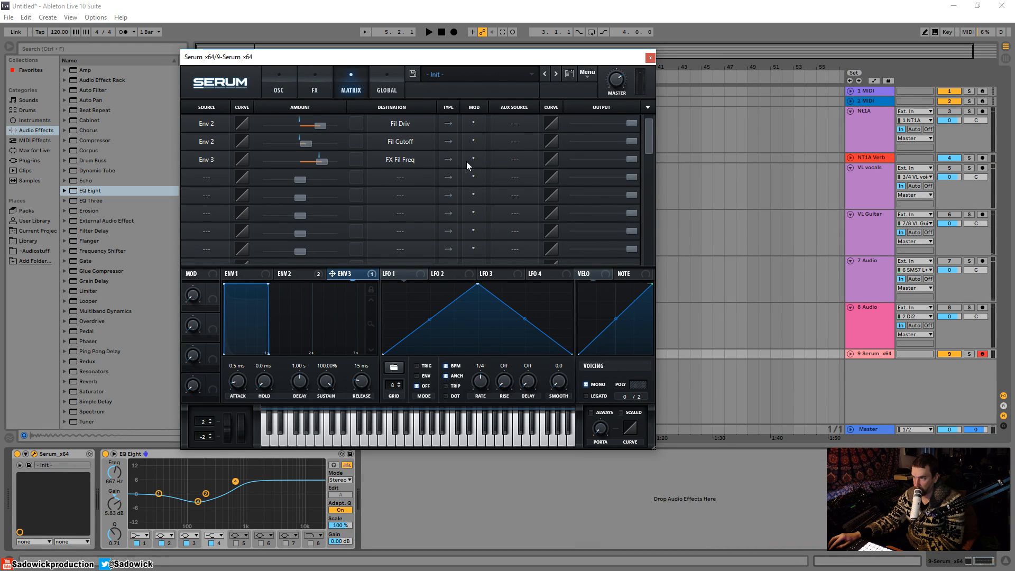
Step: Return to the FX page and set ENV 3 to a 533 ms decay with 0% sustain
click(311, 92)
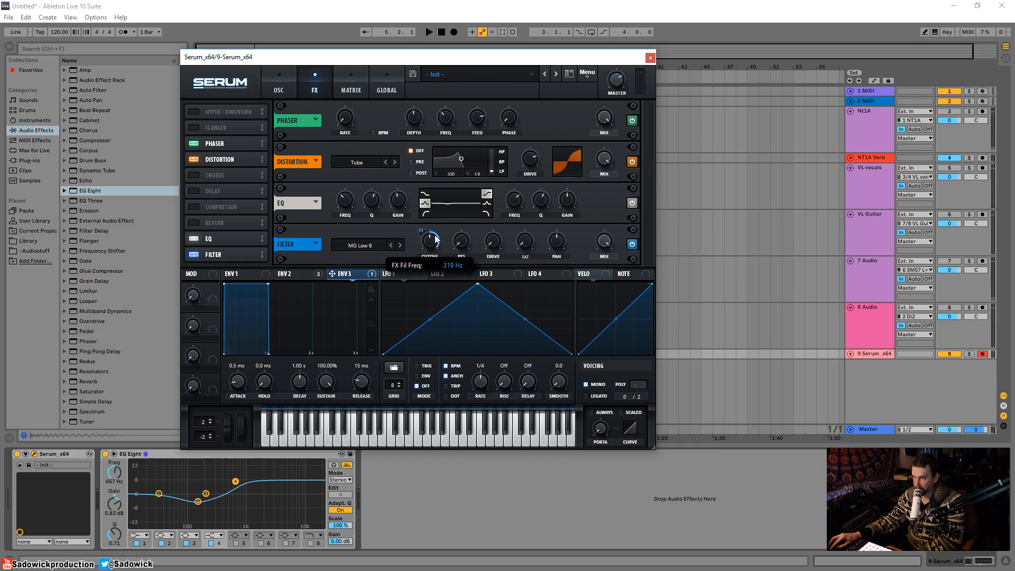
drag(269, 284, 241, 351)
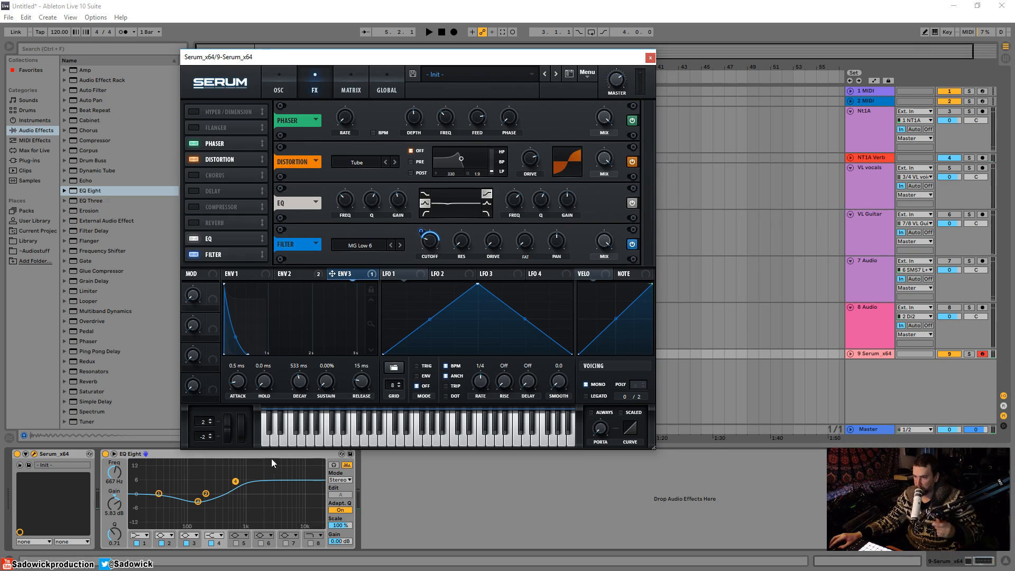
Step: Lower EQ Eight band 4 to about 1.61 dB and move the Serum window up-left
drag(236, 481, 159, 479)
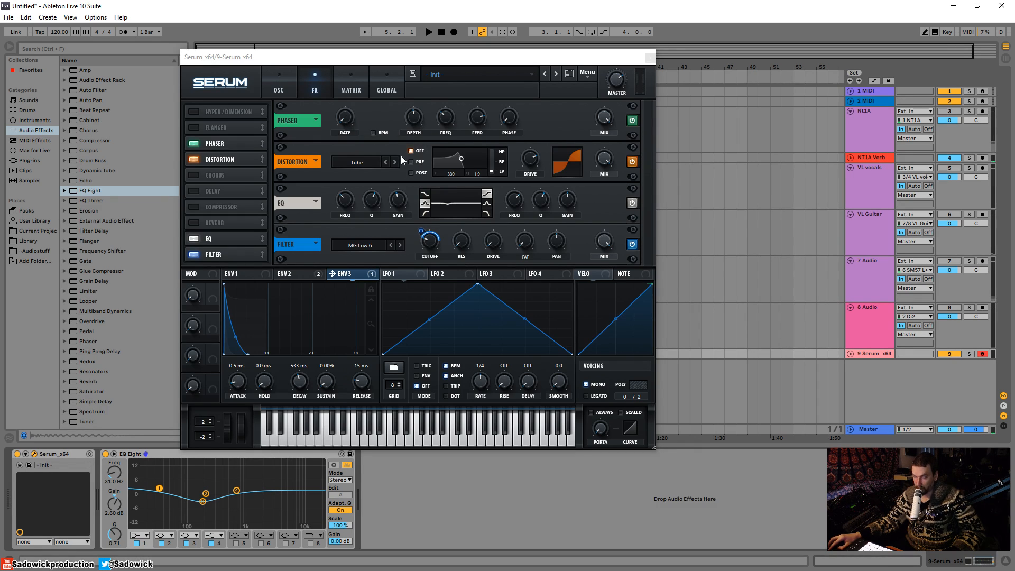
drag(385, 62, 361, 54)
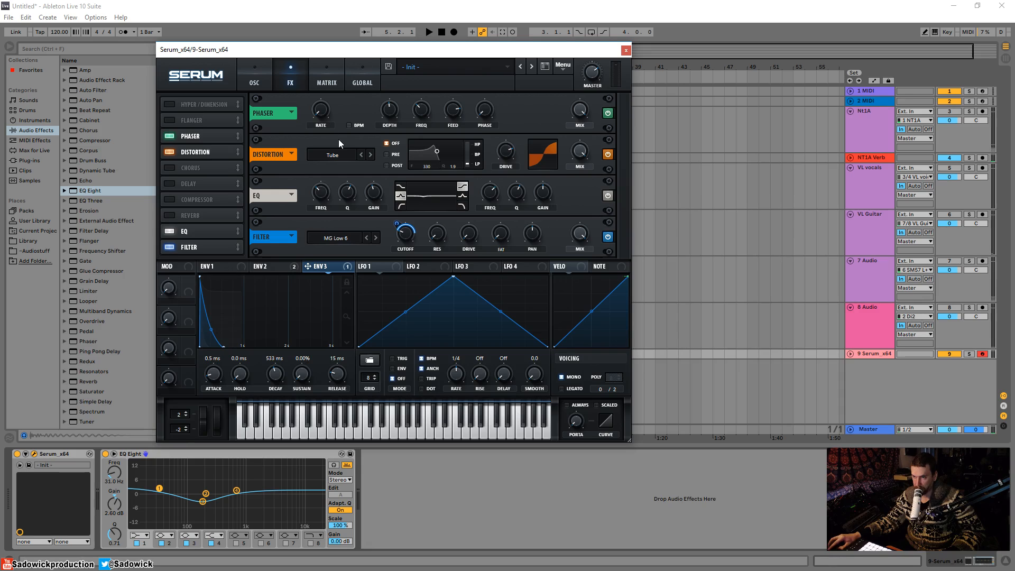